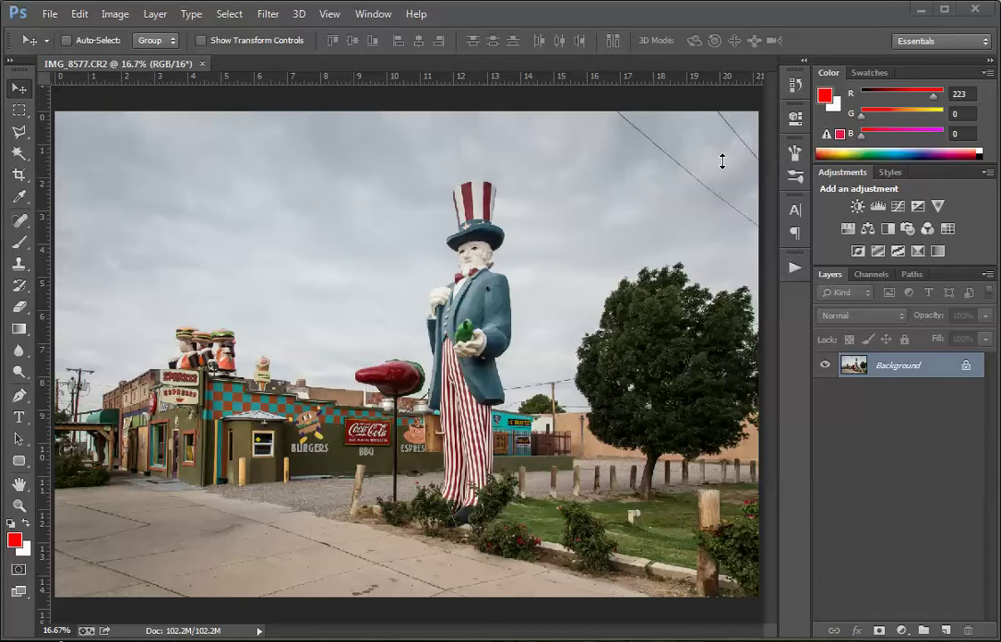
Step: Create a new layer above the Background, name it "highlight", and set its blend mode to Overlay
drag(946, 631, 947, 634)
click(946, 631)
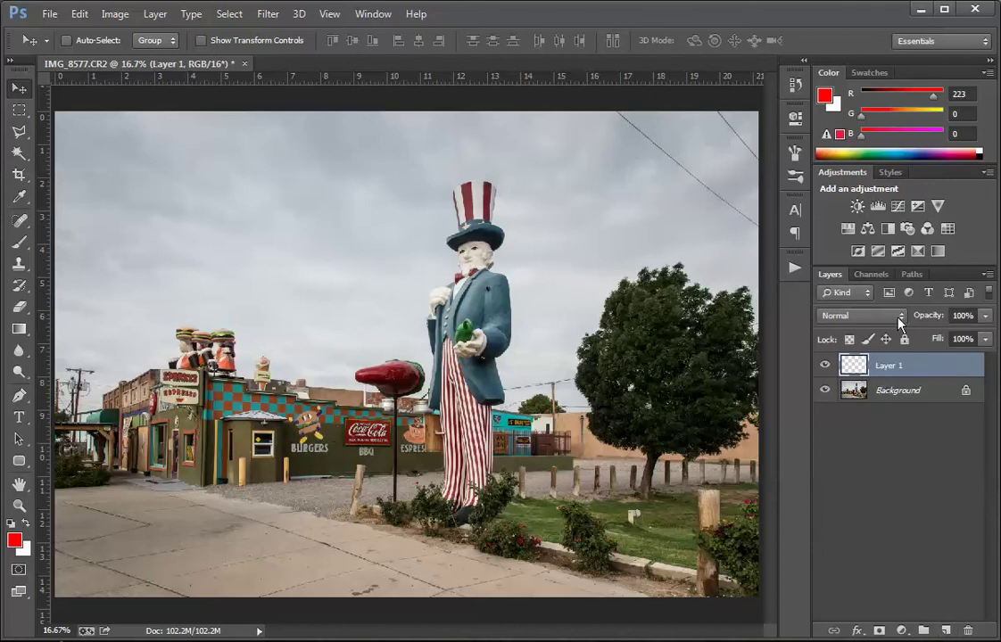
double_click(889, 366)
text(highlight)
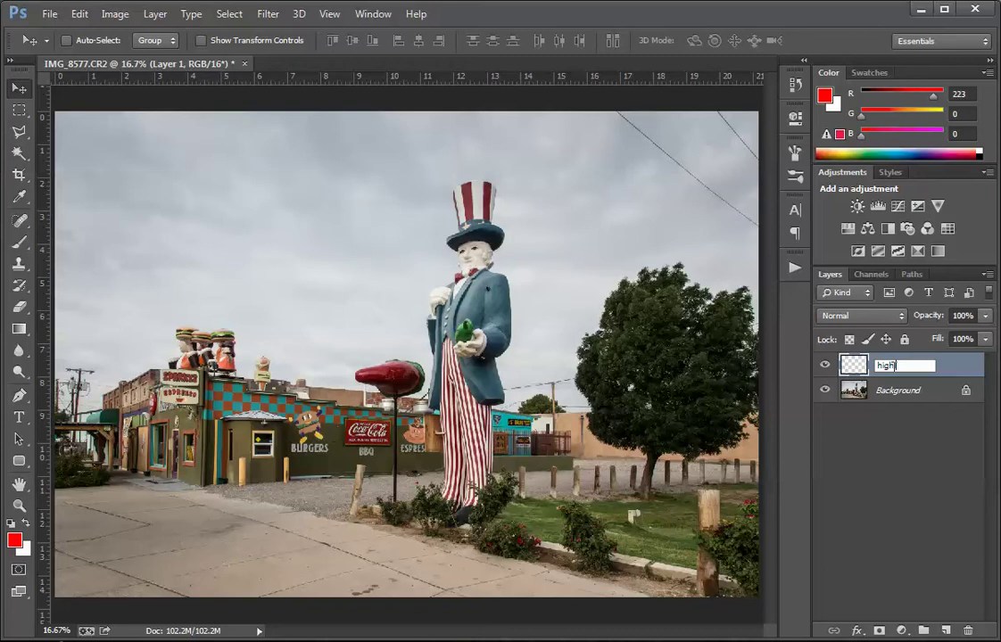
key(Return)
click(901, 317)
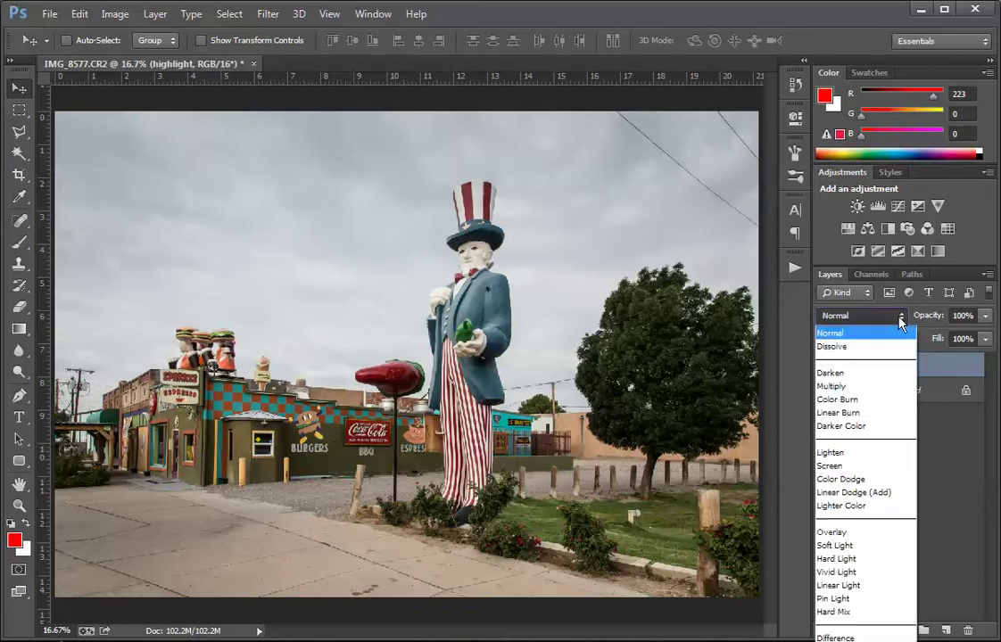
click(835, 536)
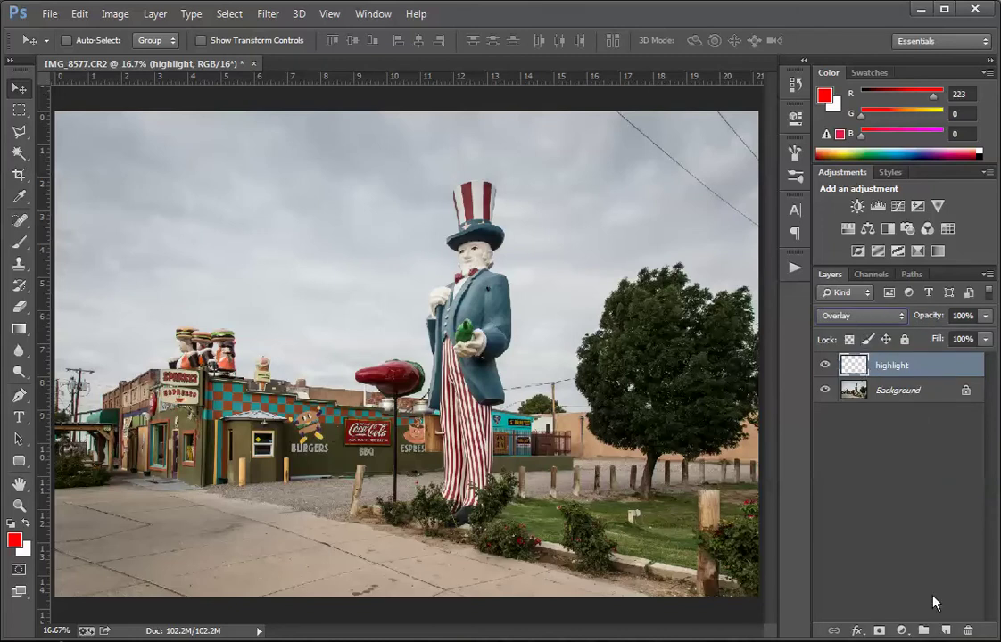
Step: Add another new layer above the highlight layer, set its blend mode to Overlay, and name it "shadow"
click(944, 630)
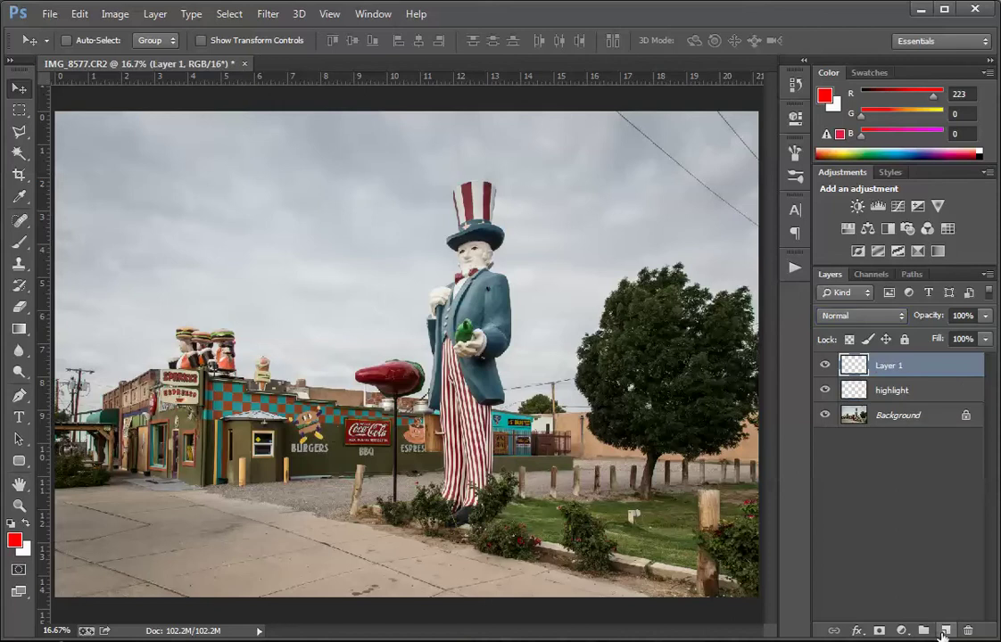
click(888, 316)
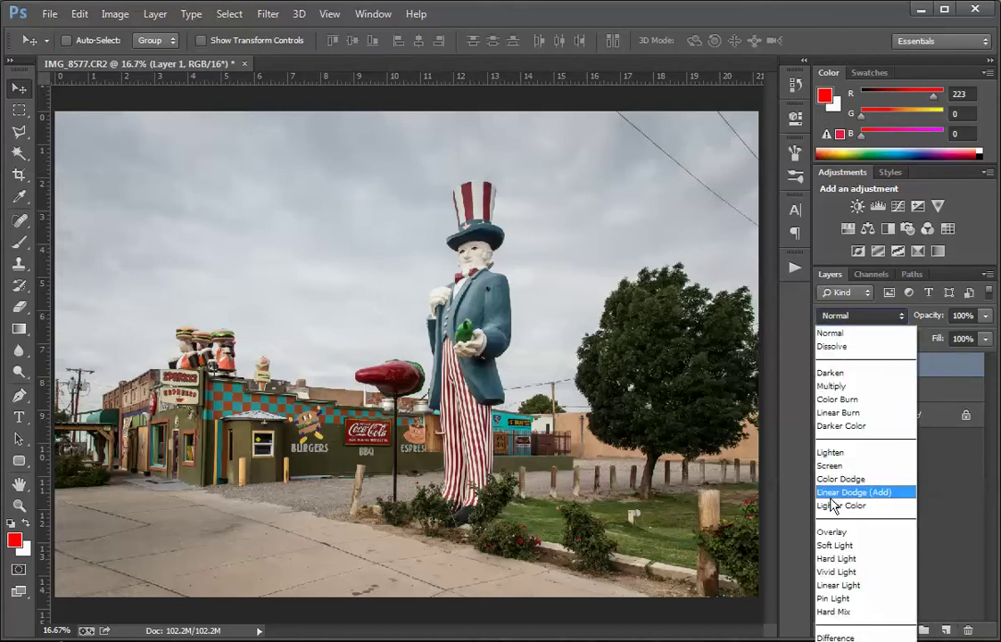
click(843, 532)
double_click(892, 366)
text(shado)
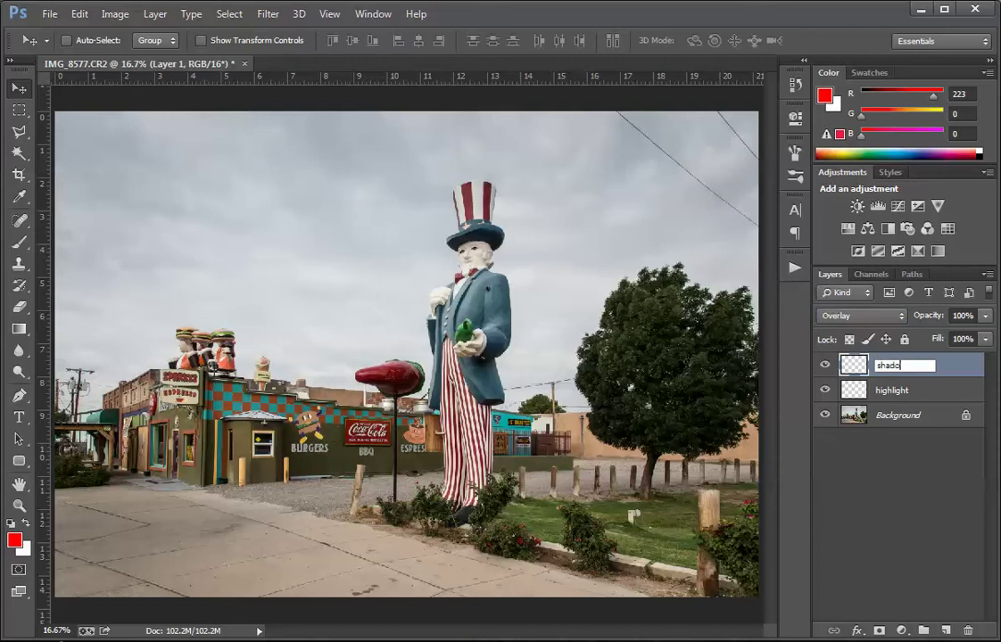
text(w)
click(924, 539)
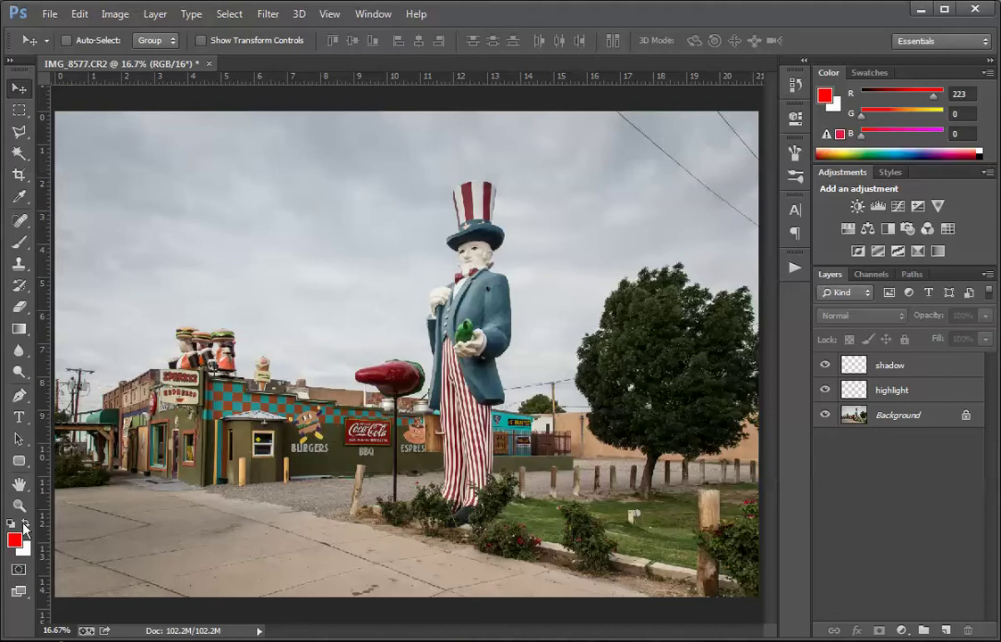
Step: On the highlight layer, brush white at 10% opacity and size 250 over the tree and the shrubs along the planting bed
key(x)
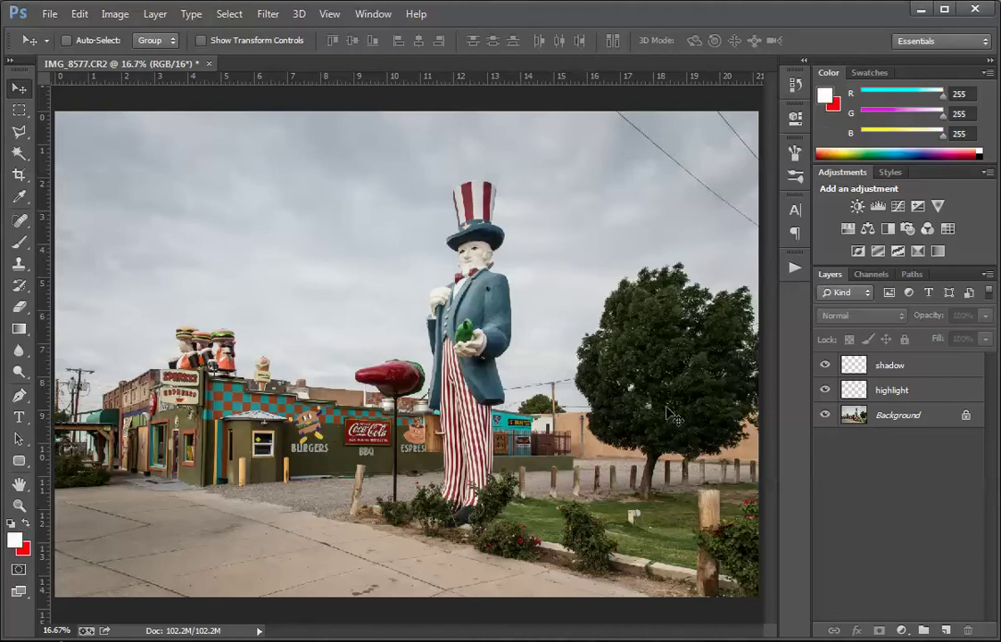
click(893, 389)
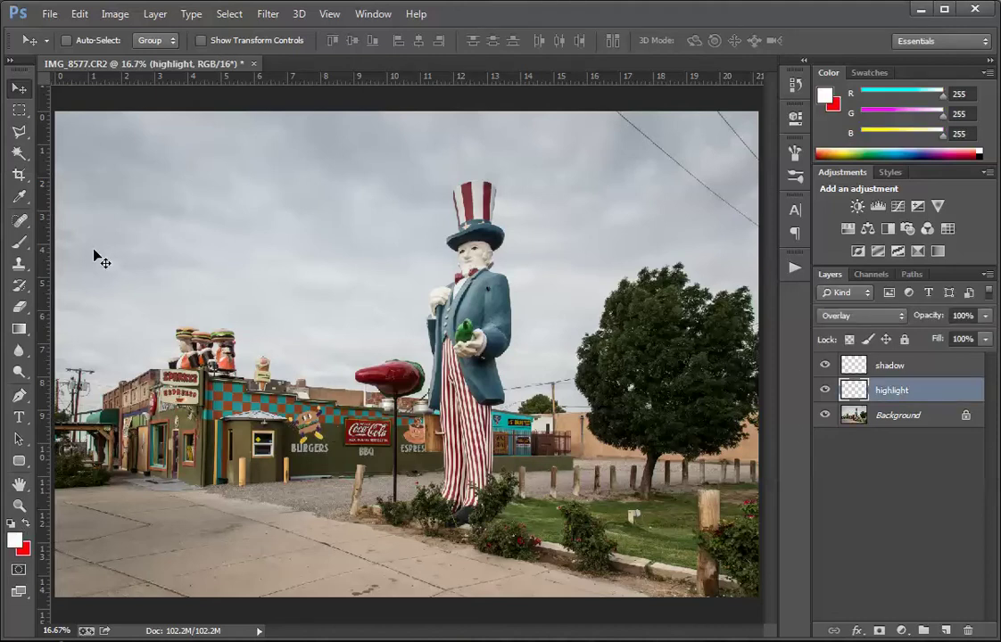
click(18, 242)
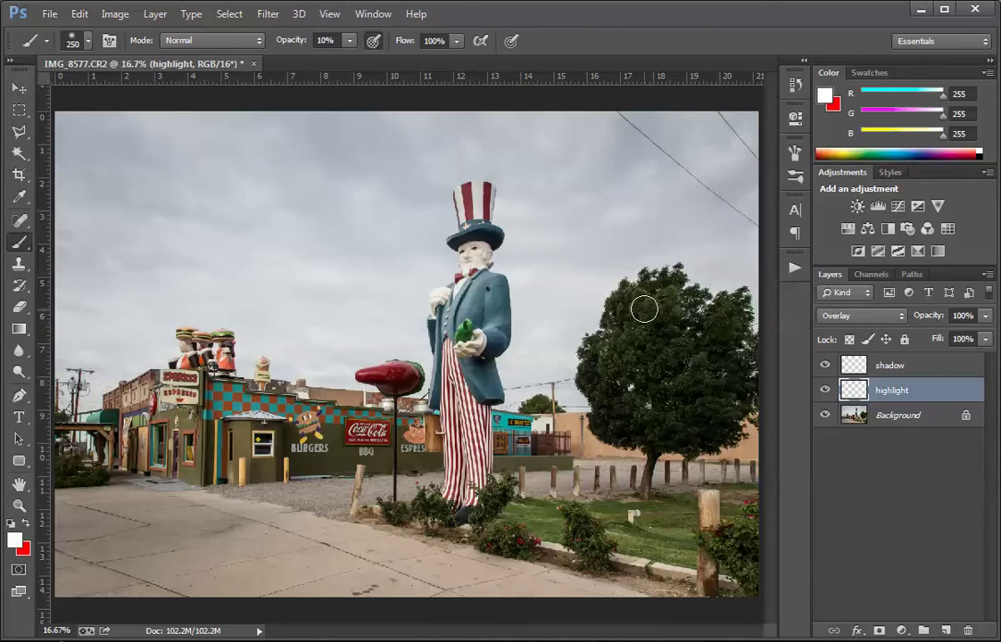
mouse_move(641, 311)
mouse_down()
mouse_move(618, 366)
mouse_move(628, 352)
mouse_move(669, 370)
mouse_move(675, 395)
mouse_move(630, 361)
mouse_move(612, 393)
mouse_move(625, 416)
mouse_move(614, 411)
mouse_move(596, 348)
mouse_move(596, 372)
mouse_move(634, 433)
mouse_move(614, 345)
mouse_move(647, 365)
mouse_move(661, 419)
mouse_move(688, 385)
mouse_move(691, 414)
mouse_move(636, 432)
mouse_move(721, 420)
mouse_move(725, 409)
mouse_move(655, 426)
mouse_move(685, 422)
mouse_move(649, 367)
mouse_move(701, 387)
mouse_move(667, 309)
mouse_move(667, 360)
mouse_move(717, 341)
mouse_move(732, 314)
mouse_move(720, 320)
mouse_move(732, 343)
mouse_move(737, 305)
mouse_move(739, 370)
mouse_move(724, 392)
mouse_move(656, 411)
mouse_move(715, 409)
mouse_move(709, 427)
mouse_move(687, 430)
mouse_move(692, 441)
mouse_move(625, 432)
mouse_move(617, 402)
mouse_move(657, 419)
mouse_move(608, 415)
mouse_move(616, 353)
mouse_move(612, 390)
mouse_move(601, 374)
mouse_move(639, 345)
mouse_move(623, 347)
mouse_move(641, 321)
mouse_move(623, 321)
mouse_move(656, 310)
mouse_move(661, 296)
mouse_move(681, 296)
mouse_move(705, 324)
mouse_move(727, 313)
mouse_move(712, 334)
mouse_move(722, 372)
mouse_move(662, 424)
mouse_move(719, 421)
mouse_move(732, 389)
mouse_move(673, 443)
mouse_up()
mouse_move(618, 527)
mouse_down()
mouse_move(489, 509)
mouse_move(528, 522)
mouse_move(500, 532)
mouse_move(502, 543)
mouse_move(516, 542)
mouse_move(497, 543)
mouse_move(496, 497)
mouse_move(459, 516)
mouse_move(430, 506)
mouse_move(394, 516)
mouse_move(395, 508)
mouse_move(568, 552)
mouse_move(593, 524)
mouse_move(577, 524)
mouse_move(593, 558)
mouse_move(580, 528)
mouse_move(703, 549)
mouse_move(726, 551)
mouse_move(723, 540)
mouse_move(744, 569)
mouse_move(744, 543)
mouse_move(748, 581)
mouse_move(707, 498)
mouse_move(698, 587)
mouse_move(556, 536)
mouse_move(701, 584)
mouse_move(596, 526)
mouse_move(672, 550)
mouse_move(610, 523)
mouse_move(713, 516)
mouse_move(528, 506)
mouse_move(561, 530)
mouse_move(658, 533)
mouse_move(681, 510)
mouse_move(740, 496)
mouse_move(642, 495)
mouse_move(743, 493)
mouse_move(565, 488)
mouse_move(698, 475)
mouse_move(582, 475)
mouse_move(737, 472)
mouse_move(213, 492)
mouse_move(374, 504)
mouse_up()
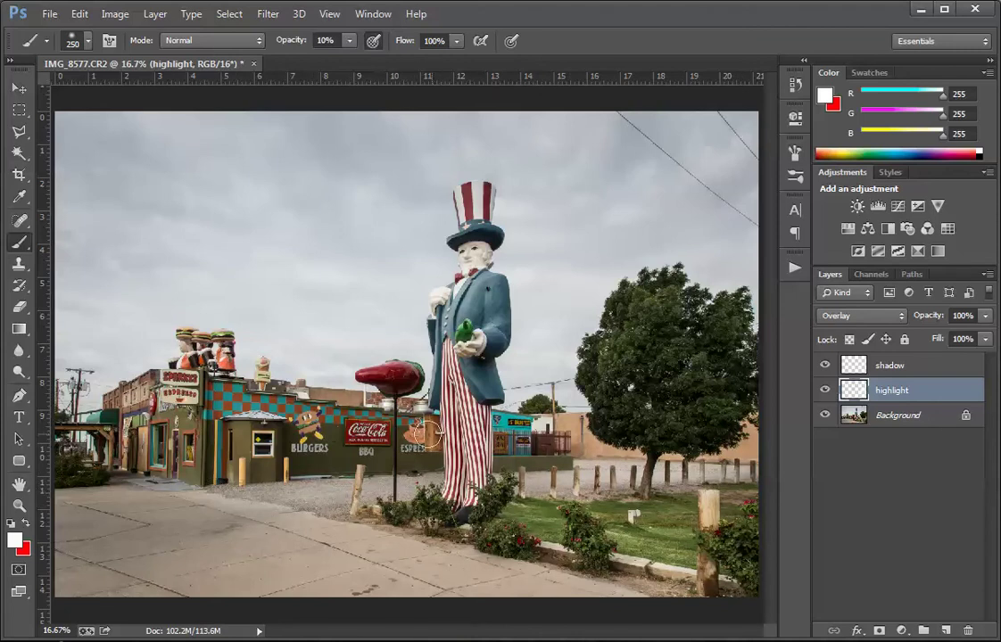
Step: Brighten the restaurant's side wall, its painted signs and the background walls with white brush strokes on the highlight layer
mouse_move(411, 445)
mouse_down()
mouse_move(422, 437)
mouse_move(426, 446)
mouse_up()
mouse_move(362, 432)
mouse_down()
mouse_move(379, 432)
mouse_move(224, 407)
mouse_move(379, 413)
mouse_move(359, 420)
mouse_up()
mouse_move(542, 427)
mouse_down()
mouse_move(500, 422)
mouse_move(552, 441)
mouse_up()
mouse_move(356, 419)
mouse_down()
mouse_move(192, 355)
mouse_move(170, 330)
mouse_move(207, 359)
mouse_move(178, 352)
mouse_move(172, 383)
mouse_move(217, 470)
mouse_move(206, 394)
mouse_up()
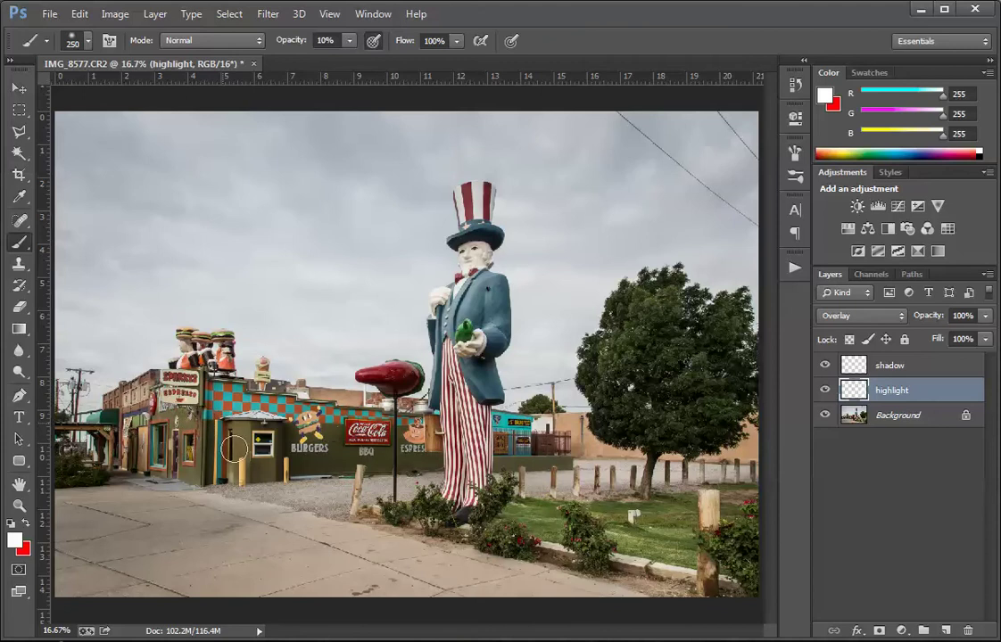
Step: Toggle the highlight layer's visibility to compare the photo with and without the brightening
click(826, 391)
click(826, 390)
click(826, 390)
click(826, 391)
click(826, 391)
click(826, 391)
Step: Brush white over the statue's coat, face and hat, the red chili, and the restaurant's entrance facade
mouse_move(490, 284)
mouse_down()
mouse_move(459, 339)
mouse_move(464, 318)
mouse_move(465, 328)
mouse_move(454, 311)
mouse_up()
drag(474, 245, 474, 221)
drag(490, 343, 452, 334)
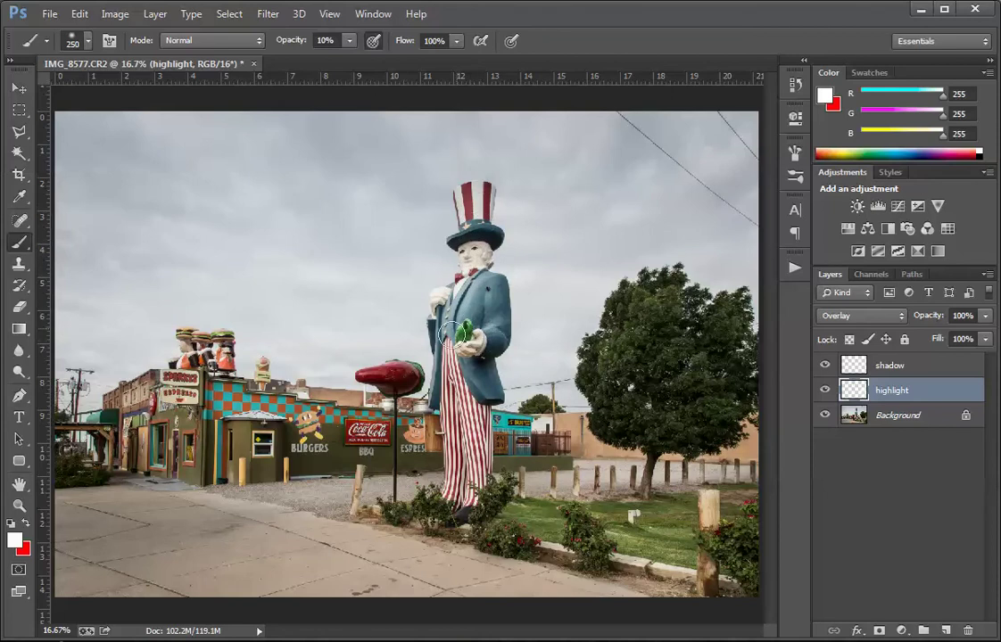
mouse_move(392, 373)
mouse_down()
mouse_move(403, 374)
mouse_move(387, 375)
mouse_up()
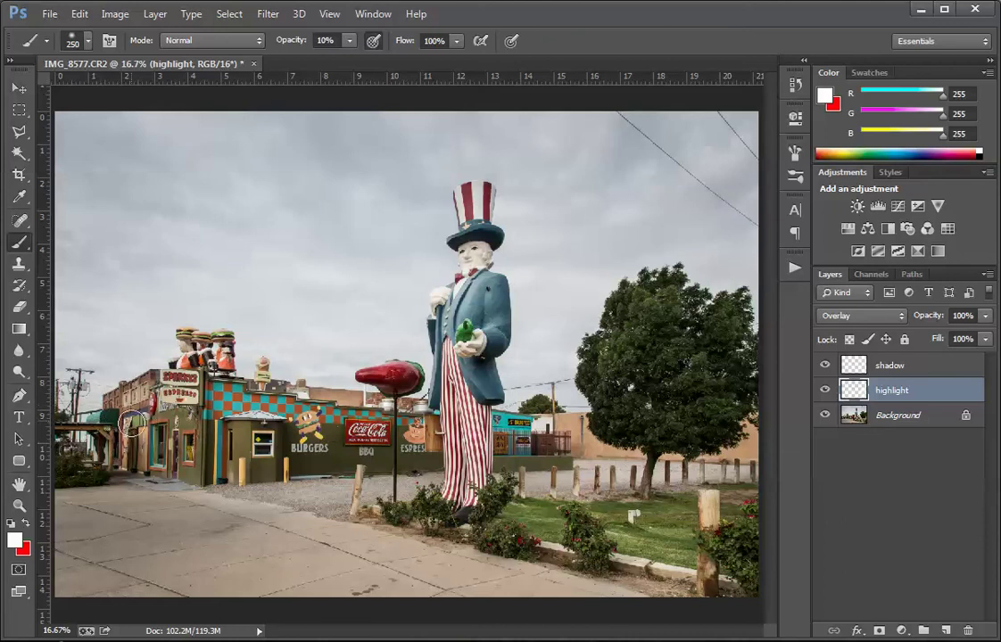
mouse_move(127, 409)
mouse_down()
mouse_move(143, 449)
mouse_move(135, 439)
mouse_move(148, 407)
mouse_move(168, 403)
mouse_move(185, 466)
mouse_up()
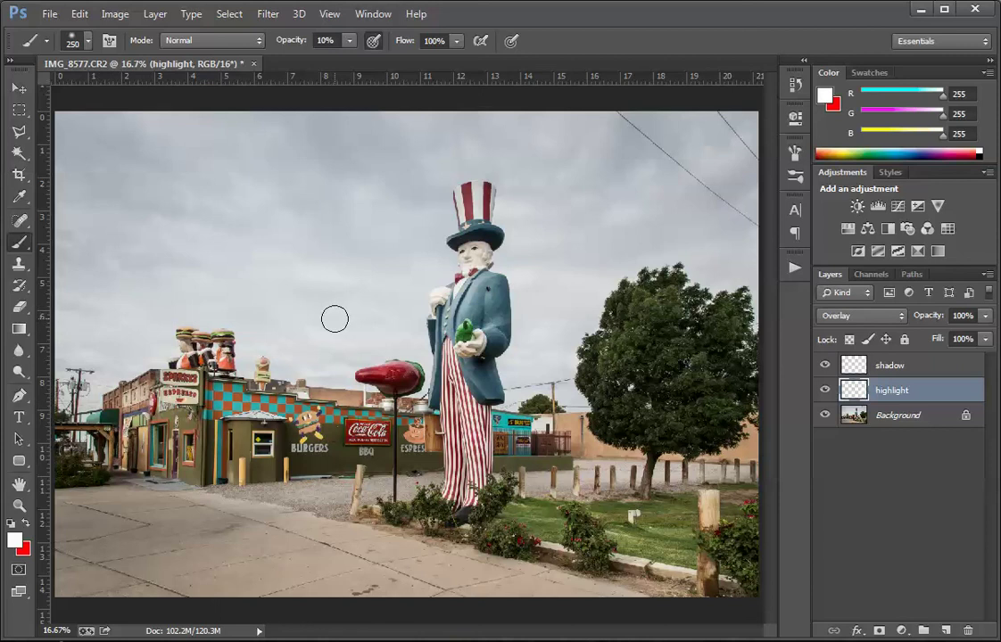
Step: Enlarge the brush to 700 and brighten the sky around the statue and the foreground on the highlight layer
key(bracketright)
key(bracketright)
key(bracketright)
key(bracketright)
key(bracketright)
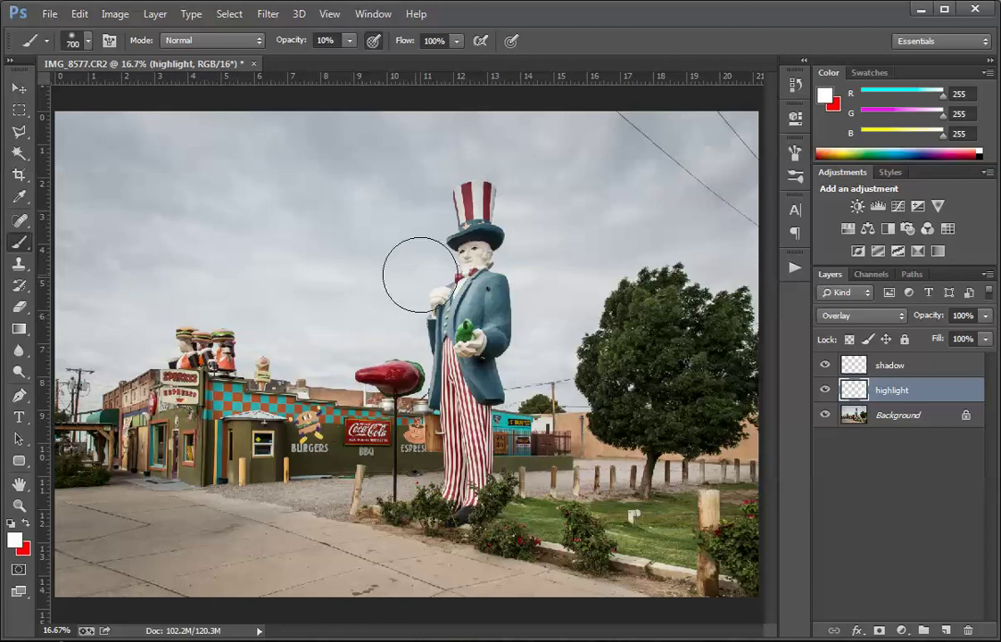
mouse_move(333, 210)
mouse_down()
mouse_move(394, 275)
mouse_move(289, 259)
mouse_move(216, 279)
mouse_move(418, 335)
mouse_move(403, 334)
mouse_move(413, 261)
mouse_move(447, 246)
mouse_up()
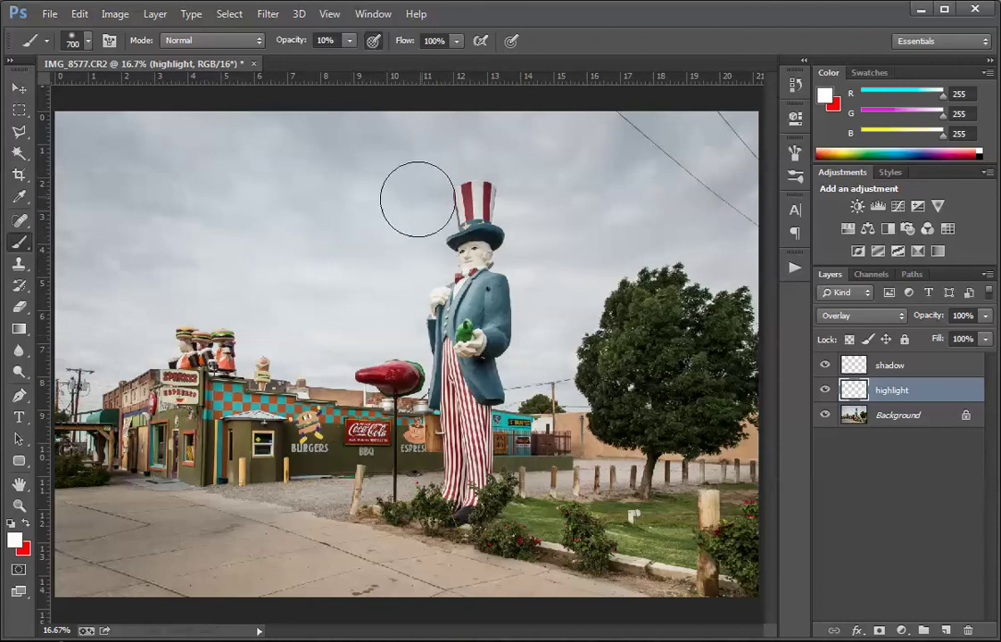
mouse_move(546, 261)
mouse_down()
mouse_move(633, 253)
mouse_move(558, 301)
mouse_move(543, 349)
mouse_move(567, 297)
mouse_move(538, 276)
mouse_move(571, 263)
mouse_move(581, 293)
mouse_move(532, 182)
mouse_move(417, 228)
mouse_move(364, 166)
mouse_move(305, 217)
mouse_move(310, 294)
mouse_move(367, 315)
mouse_up()
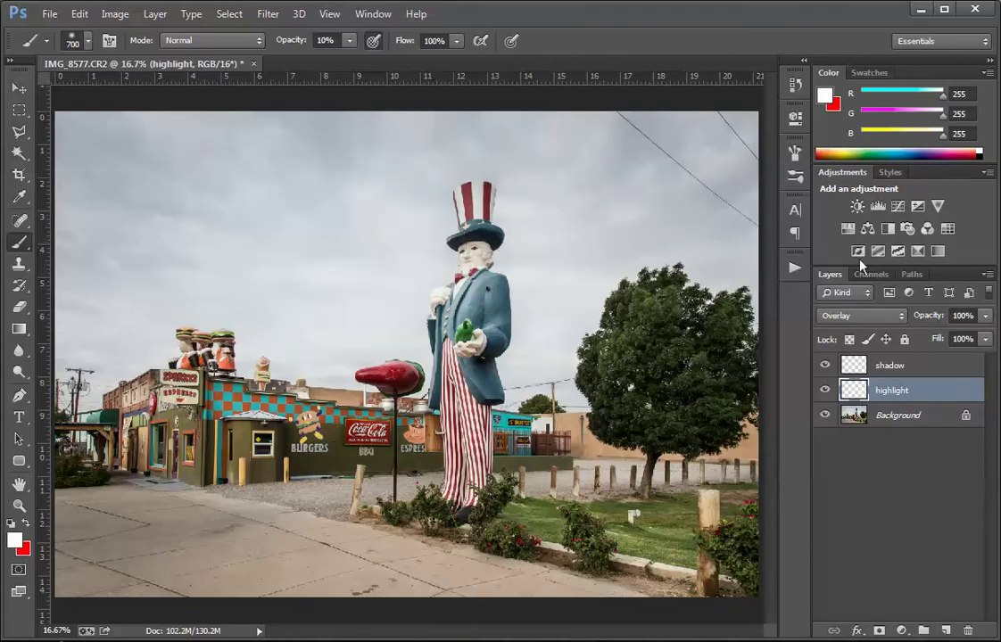
mouse_move(371, 552)
mouse_down()
mouse_move(102, 594)
mouse_move(70, 568)
mouse_move(238, 539)
mouse_move(539, 595)
mouse_move(493, 604)
mouse_move(129, 514)
mouse_move(79, 549)
mouse_move(300, 513)
mouse_move(281, 503)
mouse_move(598, 478)
mouse_up()
Step: On the shadow layer, reset the colors to default black and white and darken the foreground pavement with the 700 brush
click(936, 371)
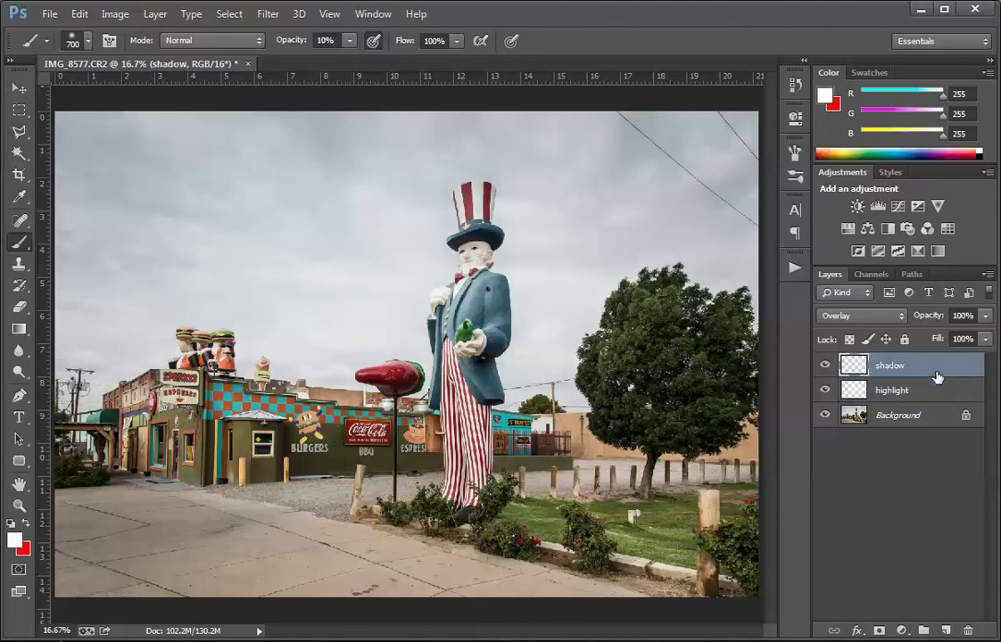
click(10, 524)
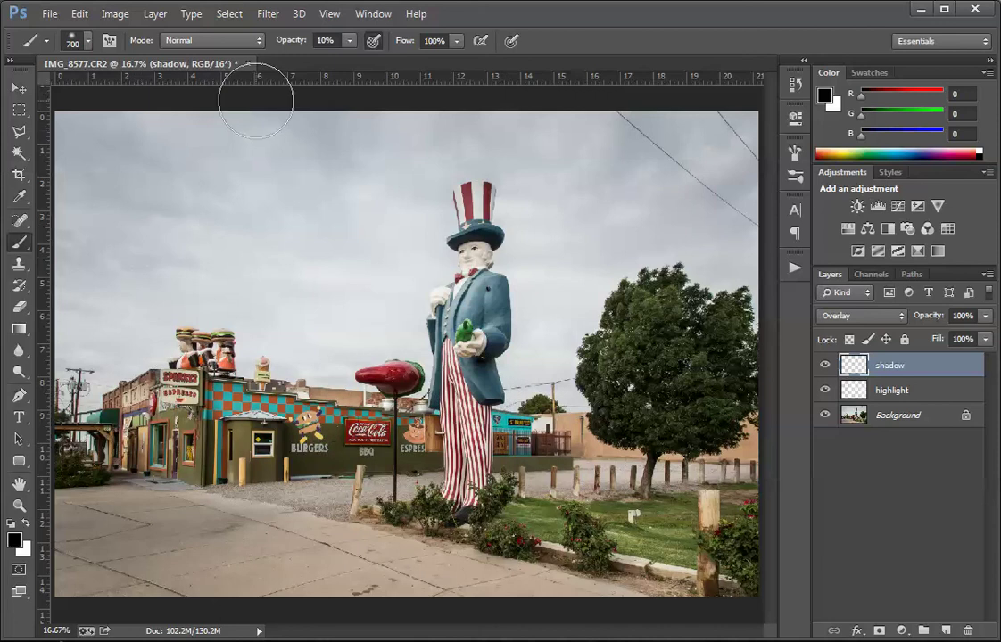
mouse_move(81, 525)
mouse_down()
mouse_move(169, 519)
mouse_move(367, 586)
mouse_move(191, 545)
mouse_move(228, 539)
mouse_move(586, 622)
mouse_move(372, 554)
mouse_move(166, 580)
mouse_move(77, 577)
mouse_move(146, 545)
mouse_move(114, 514)
mouse_move(636, 621)
mouse_move(415, 591)
mouse_move(605, 631)
mouse_move(377, 575)
mouse_move(83, 567)
mouse_up()
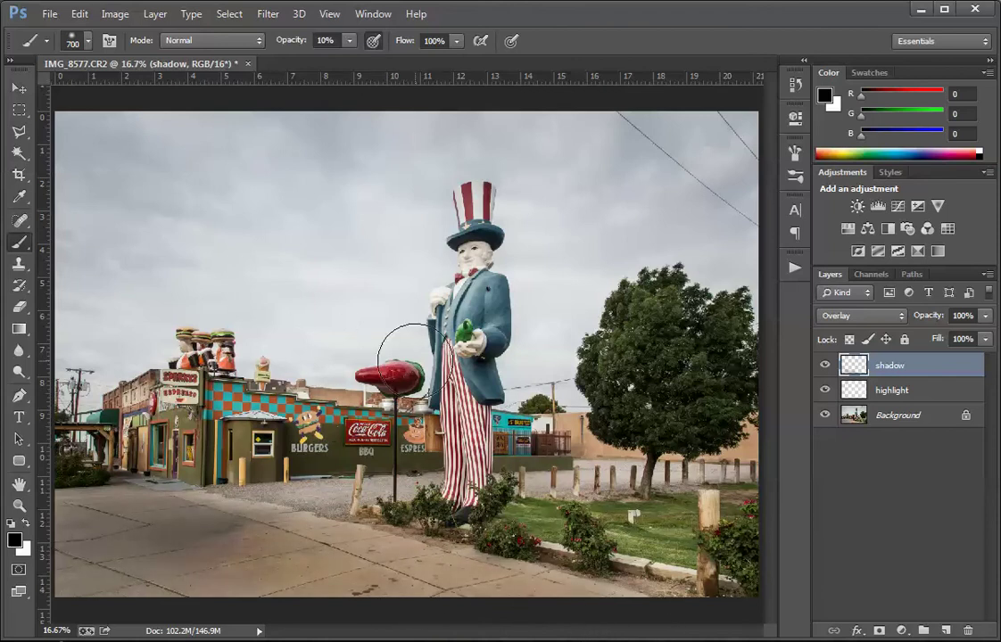
Step: Shrink the brush and paint black shading over the statue's blue coat on the shadow layer
key(bracketleft)
key(bracketleft)
key(bracketleft)
key(bracketleft)
key(bracketleft)
key(bracketleft)
key(bracketleft)
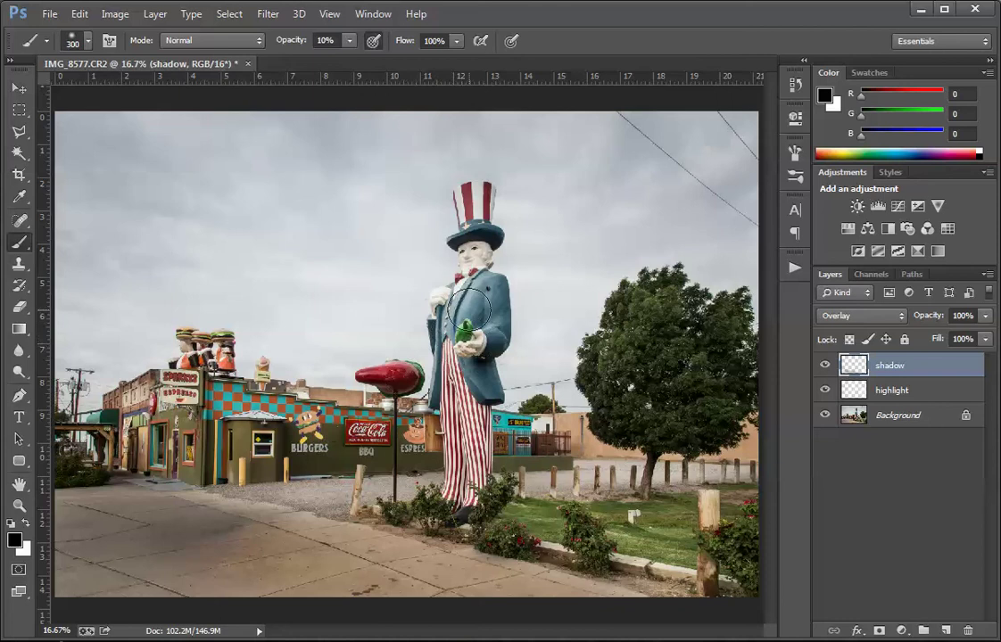
key(bracketleft)
drag(494, 316, 491, 309)
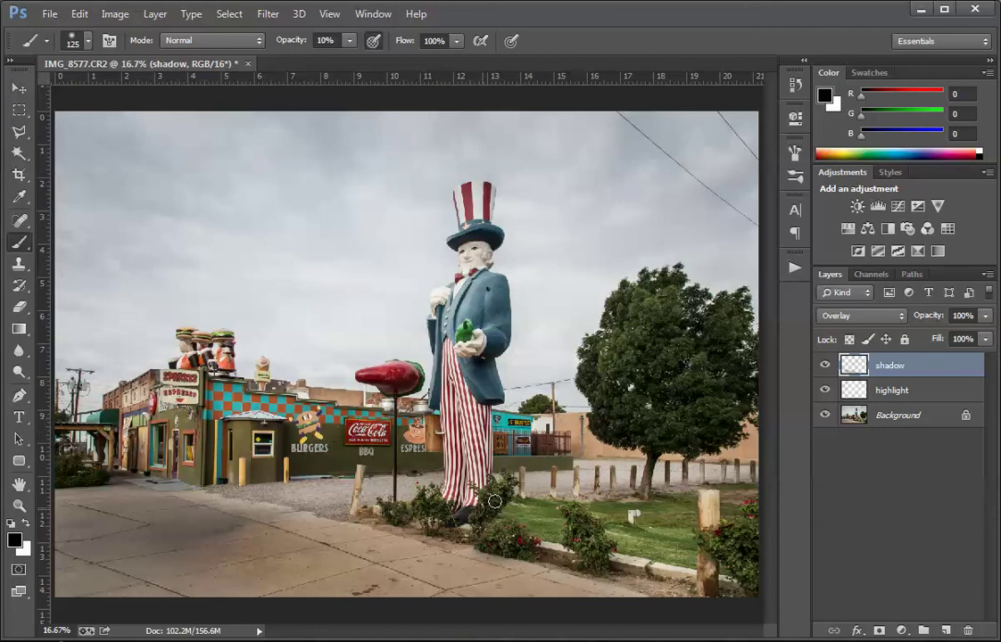
Step: Set the brush size to 175 and darken the grass near the fence posts and the dirt strip along the curb
key(bracketright)
mouse_move(609, 492)
mouse_down()
mouse_move(684, 505)
mouse_move(565, 491)
mouse_move(679, 485)
mouse_up()
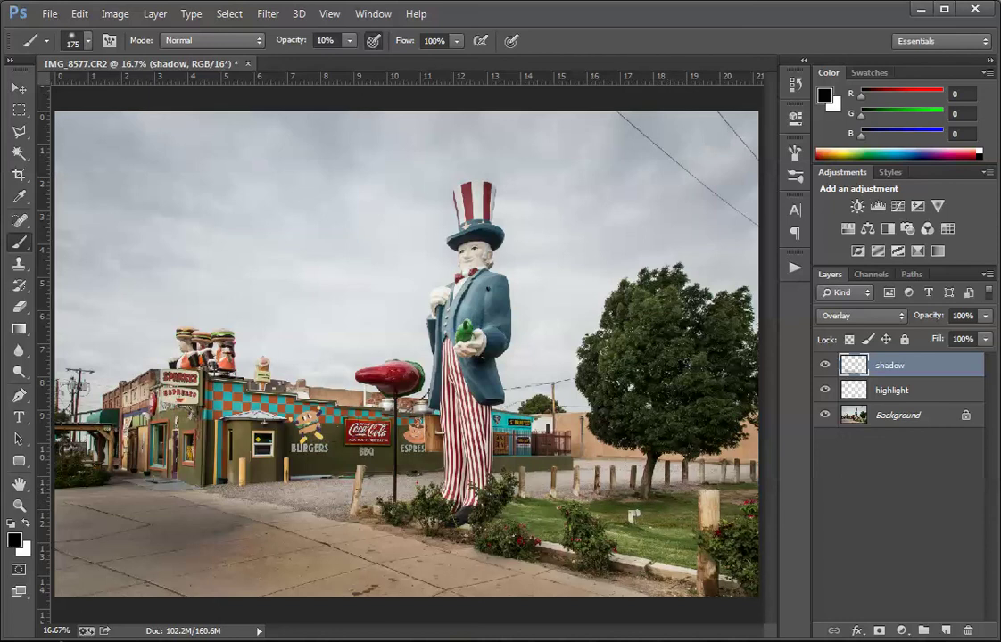
drag(619, 580, 707, 605)
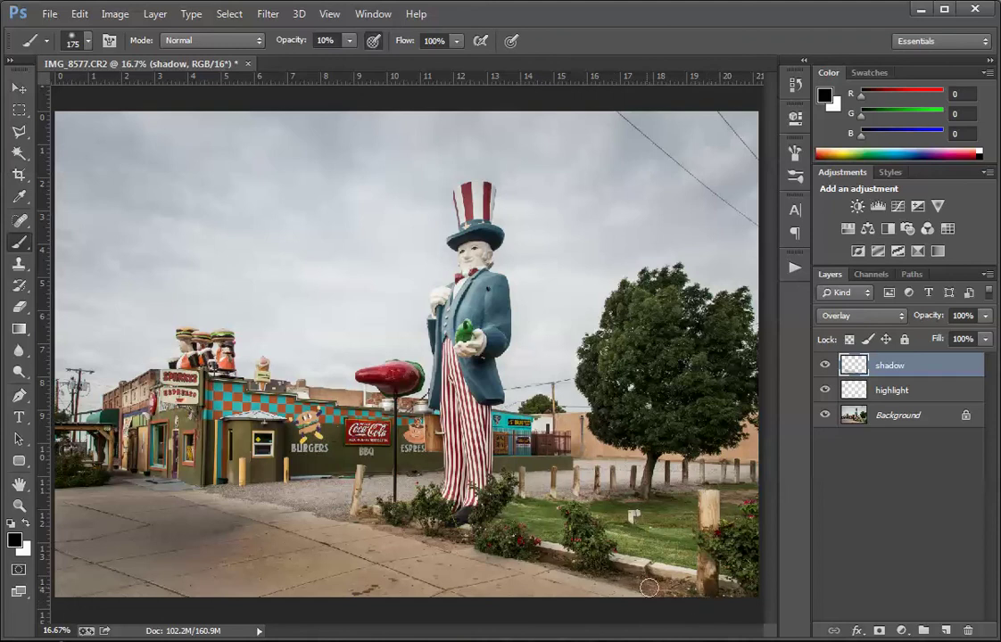
drag(647, 583, 746, 592)
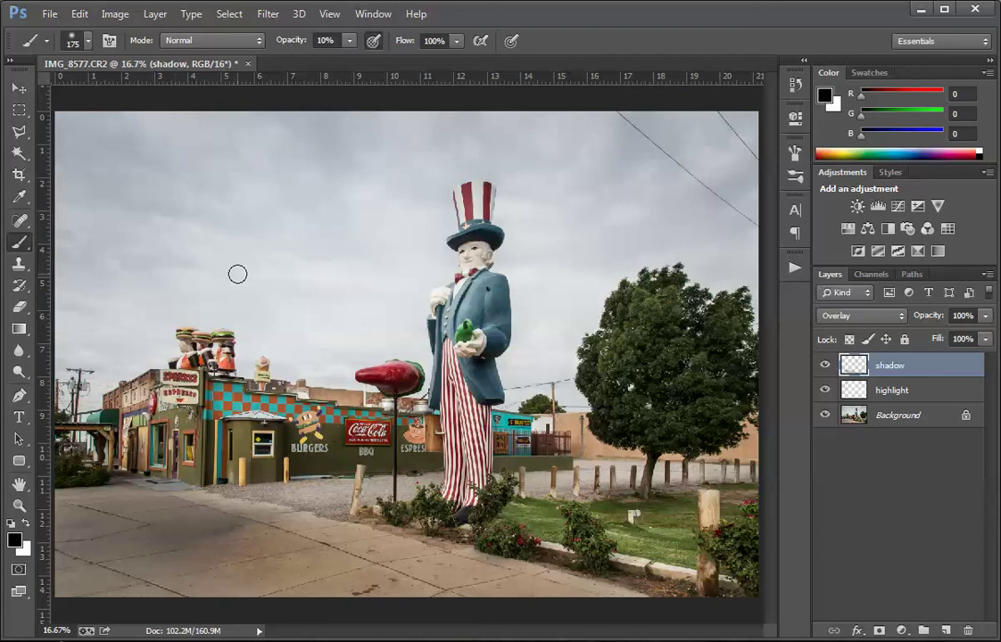
Step: Enlarge the brush to 800 and darken the upper sky with wide black strokes on the shadow layer
key(bracketright)
key(bracketright)
key(bracketright)
key(bracketright)
key(bracketright)
key(bracketright)
key(bracketright)
key(bracketright)
mouse_move(98, 139)
mouse_down()
mouse_move(81, 133)
mouse_move(239, 123)
mouse_move(349, 190)
mouse_move(515, 75)
mouse_move(655, 100)
mouse_move(685, 264)
mouse_up()
mouse_move(57, 250)
mouse_down()
mouse_move(85, 248)
mouse_move(101, 311)
mouse_move(149, 219)
mouse_move(290, 233)
mouse_move(447, 165)
mouse_move(643, 130)
mouse_move(728, 139)
mouse_move(649, 136)
mouse_up()
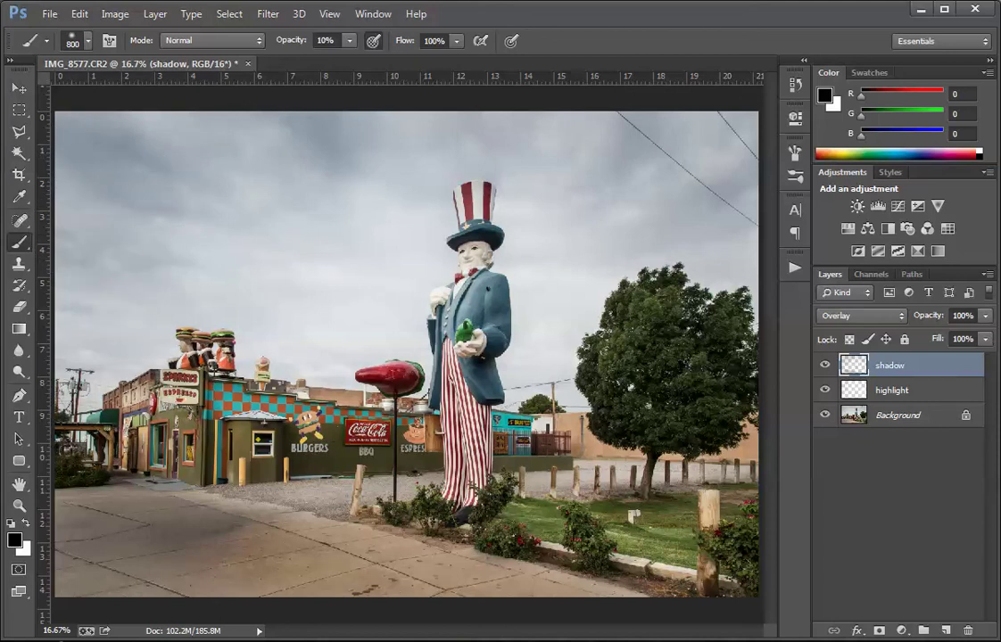
Step: Toggle the shadow layer's visibility to compare the photo with and without the darkening
click(825, 366)
click(825, 365)
click(825, 367)
click(825, 367)
mouse_move(825, 366)
mouse_down()
mouse_move(825, 390)
mouse_move(828, 378)
mouse_up()
mouse_move(827, 373)
mouse_down()
mouse_move(827, 395)
mouse_move(827, 365)
mouse_up()
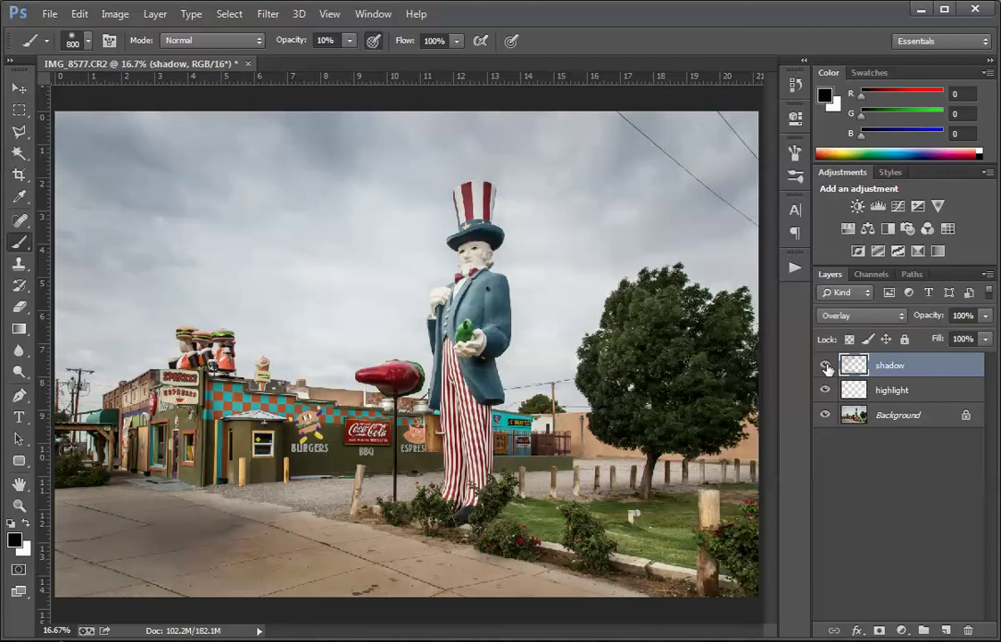